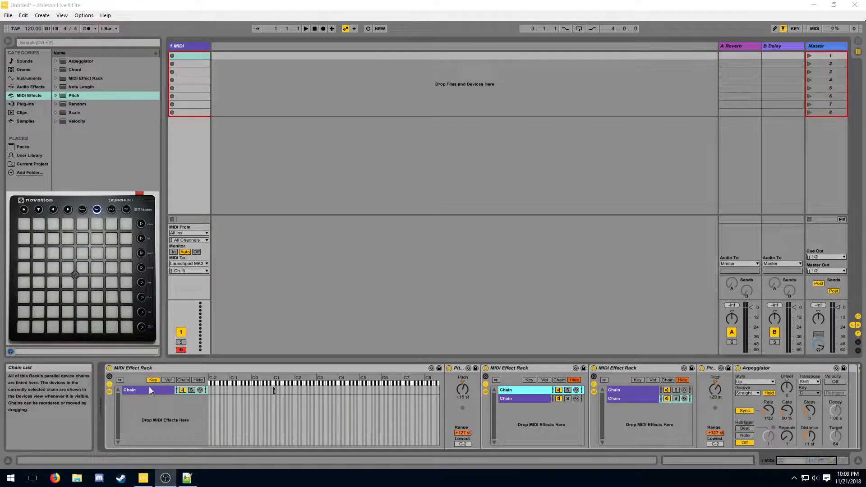
Group the Pitch device, both adjacent MIDI Effect Racks, the Arpeggiator and the Chord device into one MIDI Effect Rack.
mouse_move(814, 460)
mouse_down()
mouse_move(838, 461)
mouse_move(820, 460)
mouse_up()
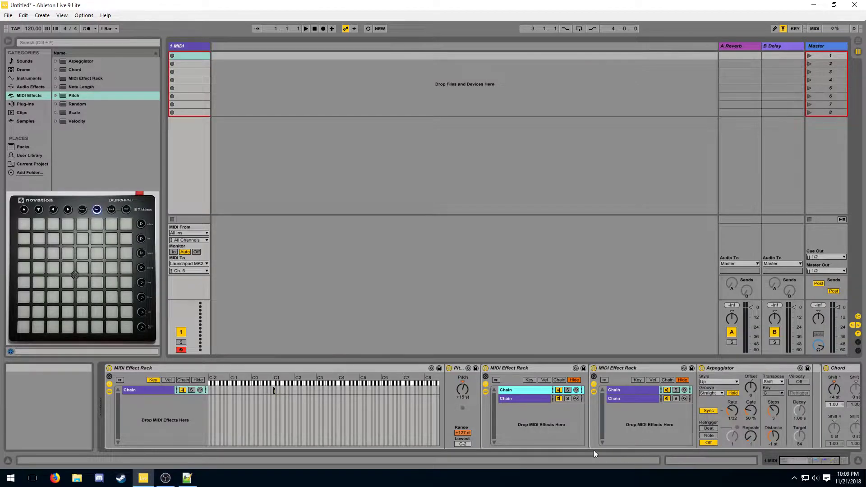
drag(819, 458, 831, 457)
click(752, 366)
click(360, 369)
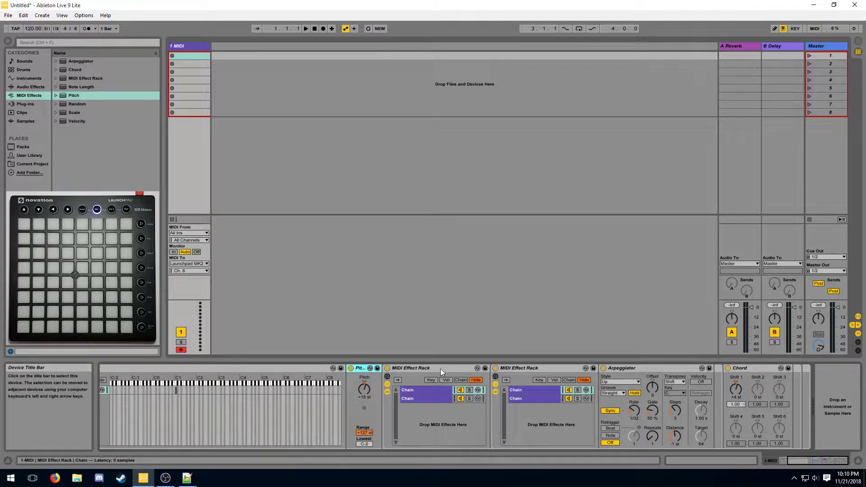
key(ctrl+a)
key(ctrl+g)
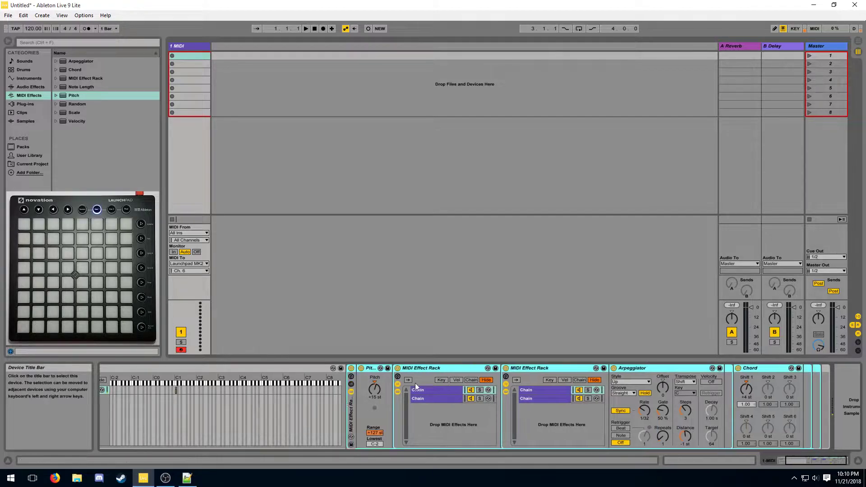
Rename the new grouping rack as EFFECT and collapse it.
double_click(357, 382)
right_click(386, 370)
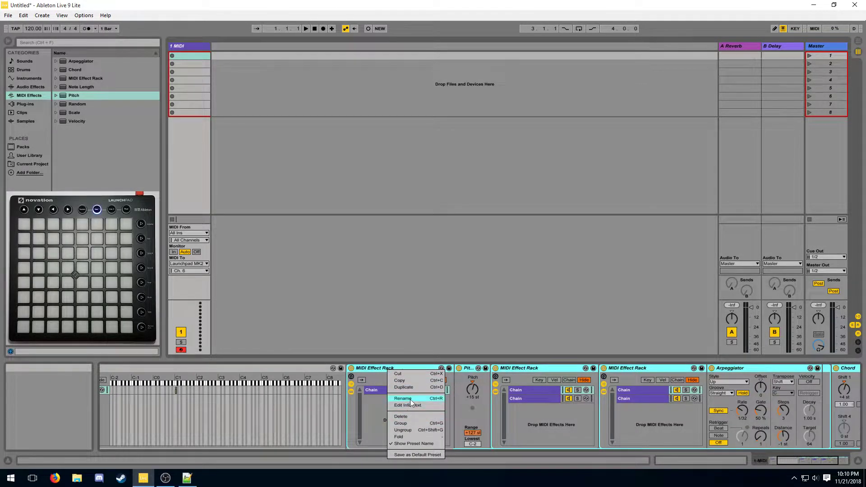
click(410, 399)
text(EFFECT)
key(Return)
double_click(365, 371)
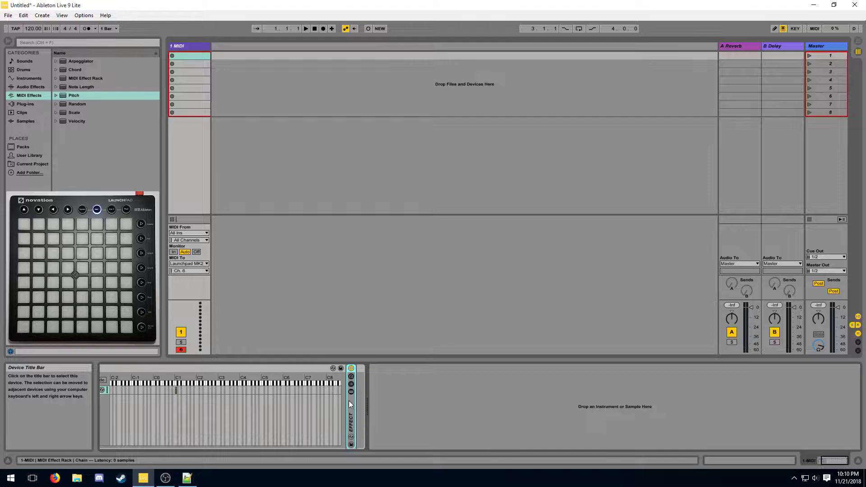
Add an empty MIDI Effect Rack after EFFECT and display its chain list with the key zone editor.
drag(86, 78, 369, 395)
click(362, 384)
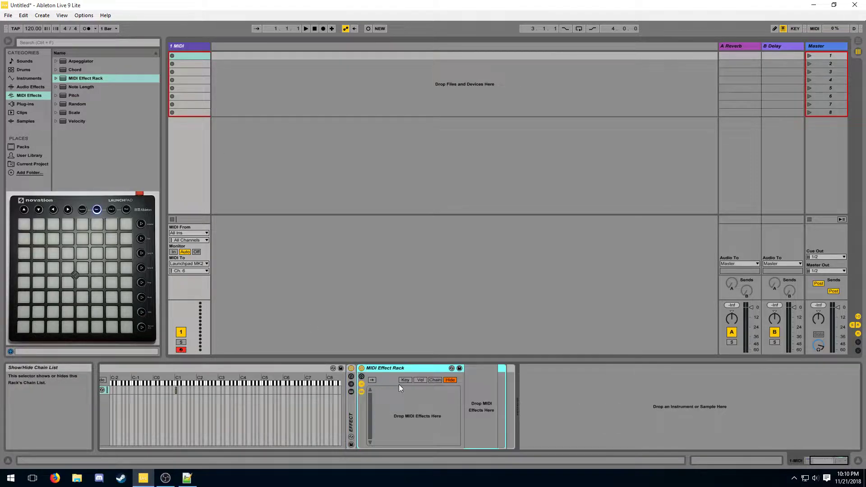
click(420, 381)
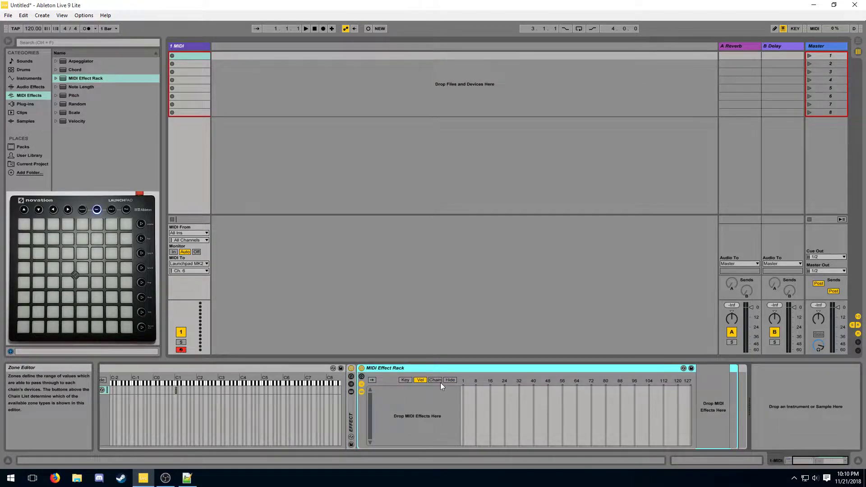
click(406, 380)
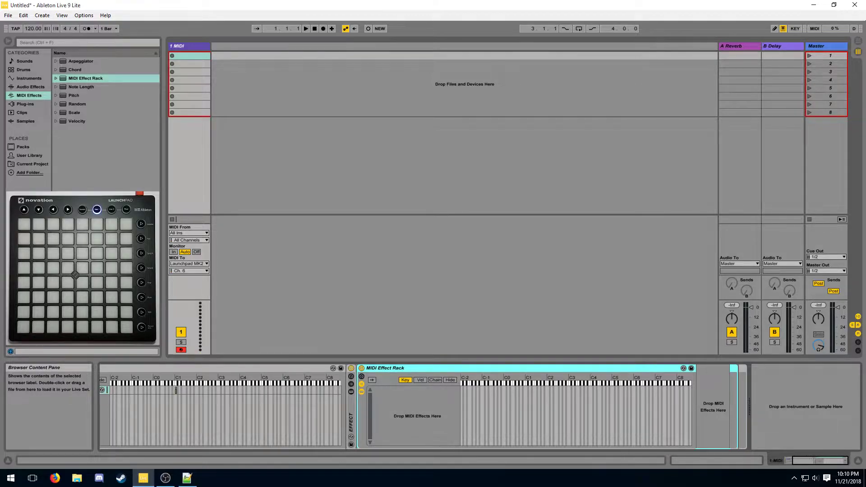
Add a Velocity device to the new rack in Fixed mode with Out Hi set to 5.
drag(77, 121, 416, 404)
click(715, 443)
mouse_move(763, 390)
mouse_down()
mouse_move(763, 420)
mouse_move(767, 392)
mouse_up()
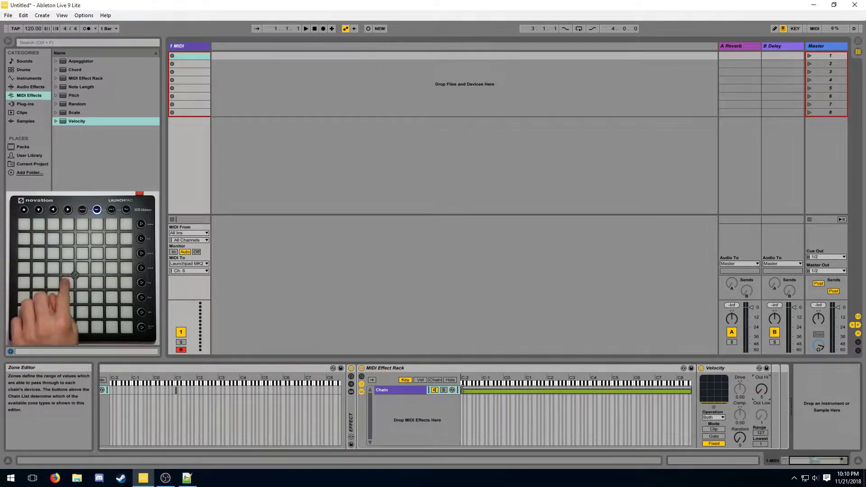
Hide the rack's zone editor and nest another MIDI Effect Rack before Velocity, with its chain list shown.
click(463, 391)
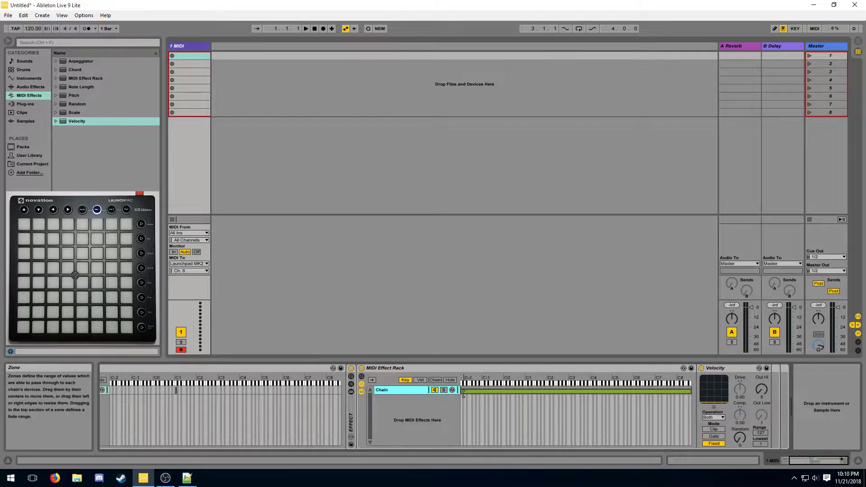
click(451, 380)
drag(68, 77, 473, 378)
click(470, 392)
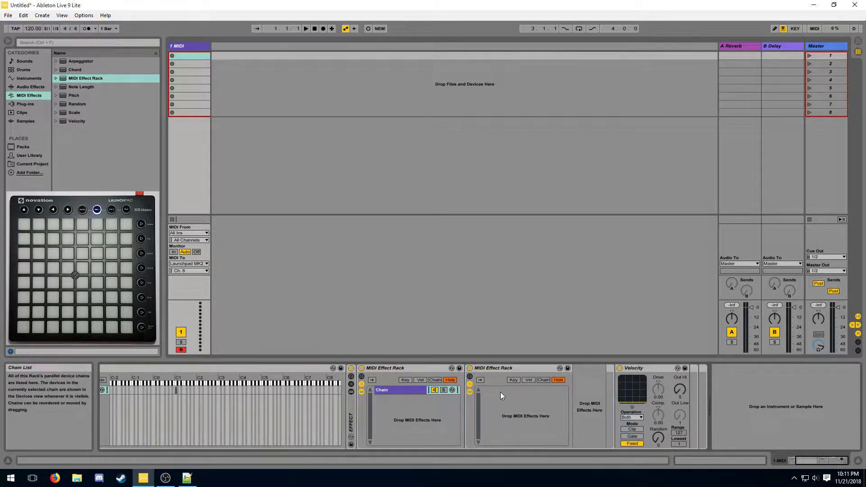
Create four chains in the nested rack and restrict each one to its own single key in the key zone editor.
key(ctrl+d)
key(ctrl+d)
key(ctrl+d)
click(518, 381)
drag(802, 460, 818, 460)
drag(609, 421, 594, 421)
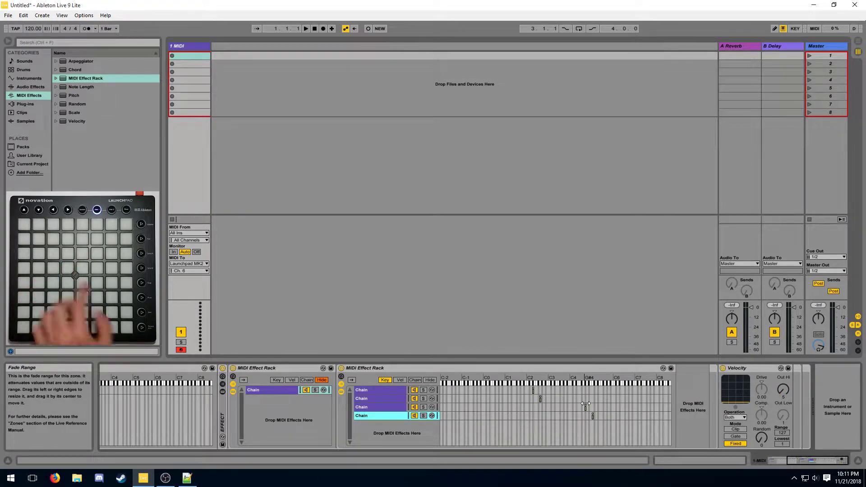
Duplicate the outer rack's chain into a second and third, repositioning the nested key zones and setting the third chain's Velocity Out Hi to 13.
click(417, 427)
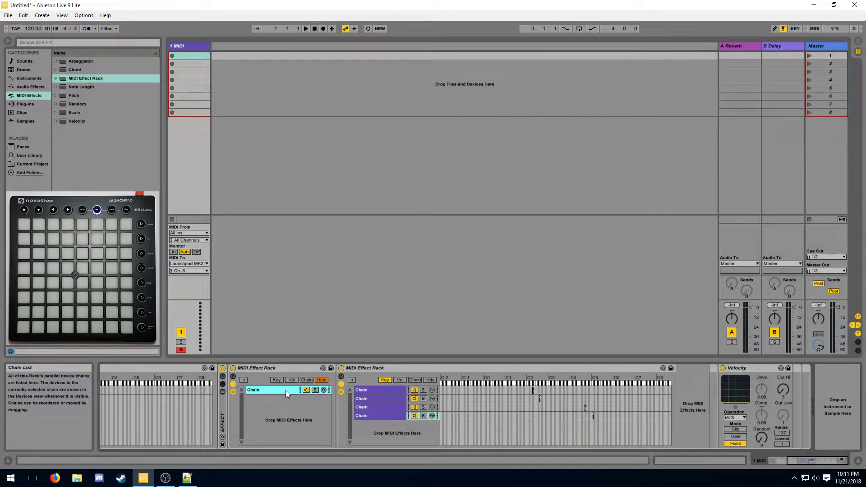
key(ctrl+d)
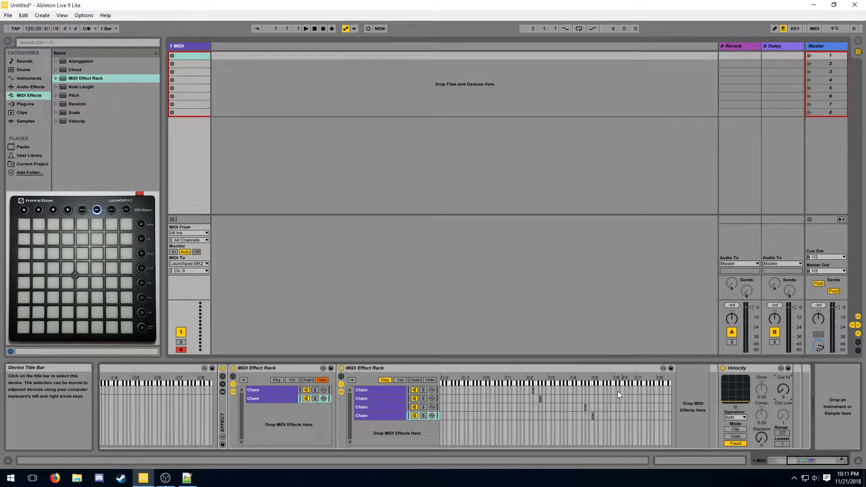
click(533, 389)
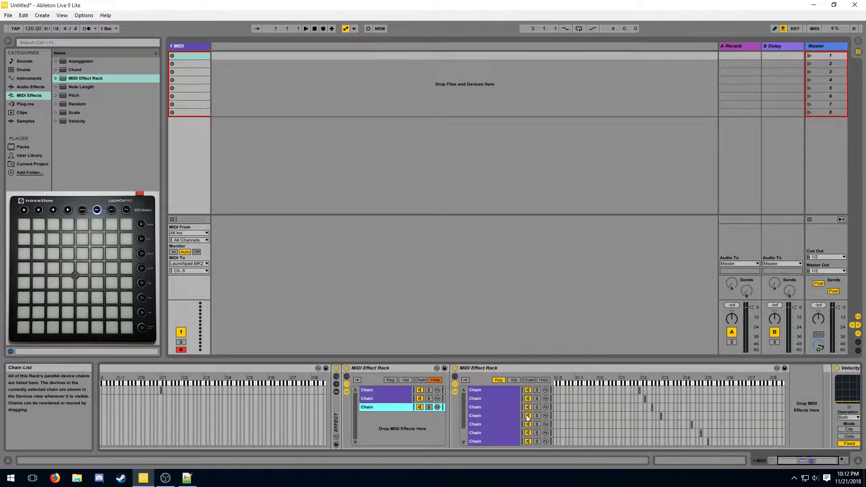
click(796, 461)
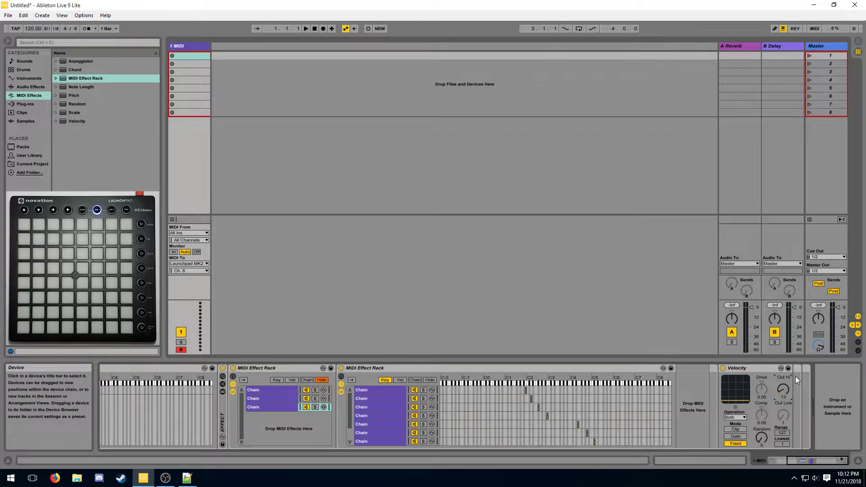
click(538, 426)
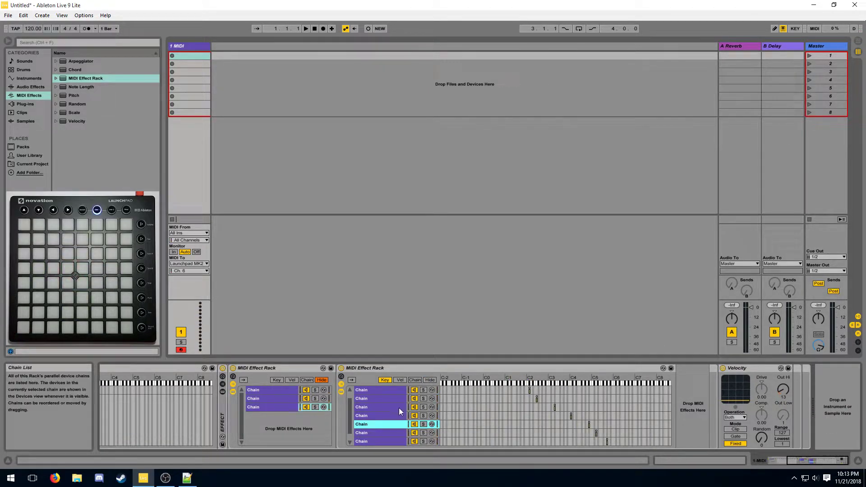
Duplicate the outer rack's third chain, set the copy's Velocity Out Hi to 21 and reposition its nested key zones.
click(289, 407)
key(ctrl+d)
click(391, 391)
drag(787, 388, 786, 382)
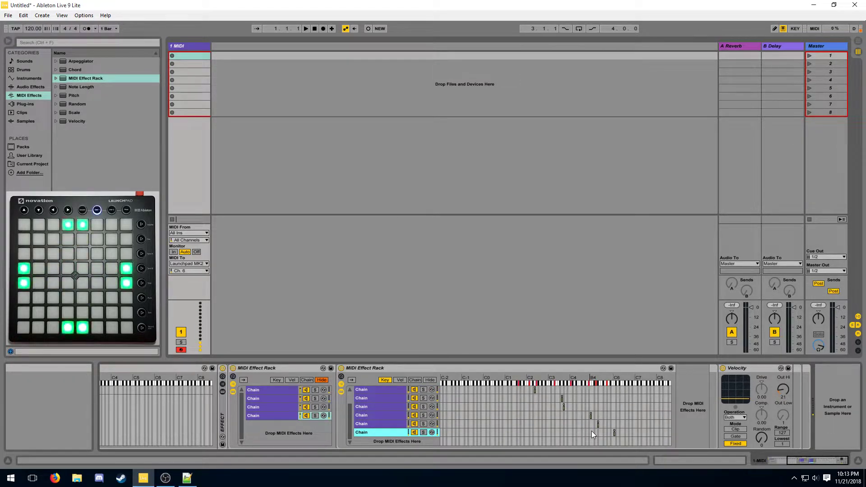
Rename the outer velocity rack as VELOCITY MASK, collapse it and add a Note Length device to the chain.
click(271, 368)
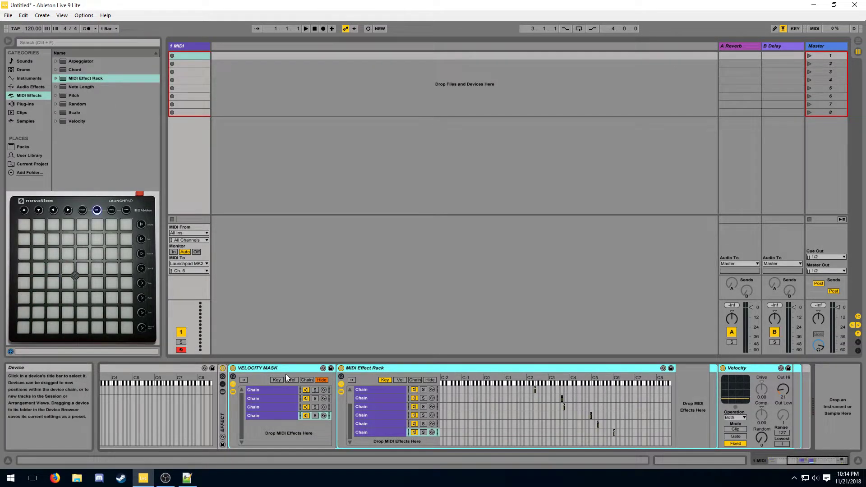
double_click(265, 369)
drag(81, 87, 253, 395)
click(253, 395)
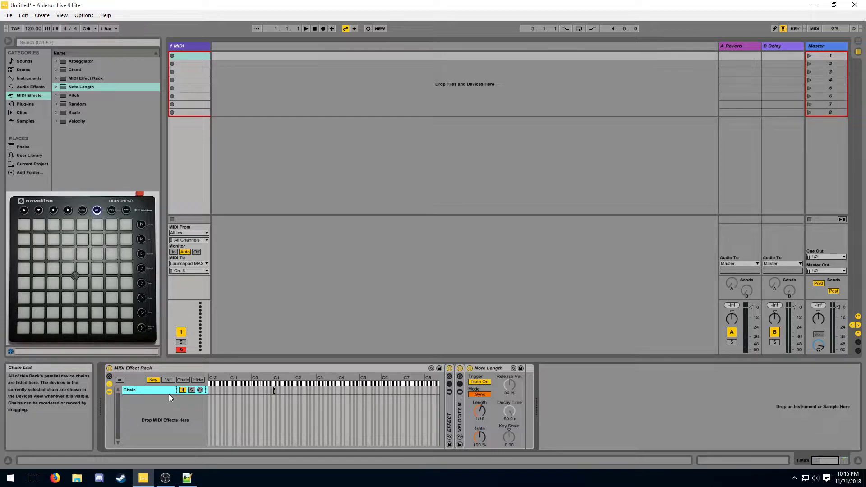
Duplicate the main rack's chain onto the next key and delete VELOCITY MASK and Note Length from the copy.
key(ctrl+d)
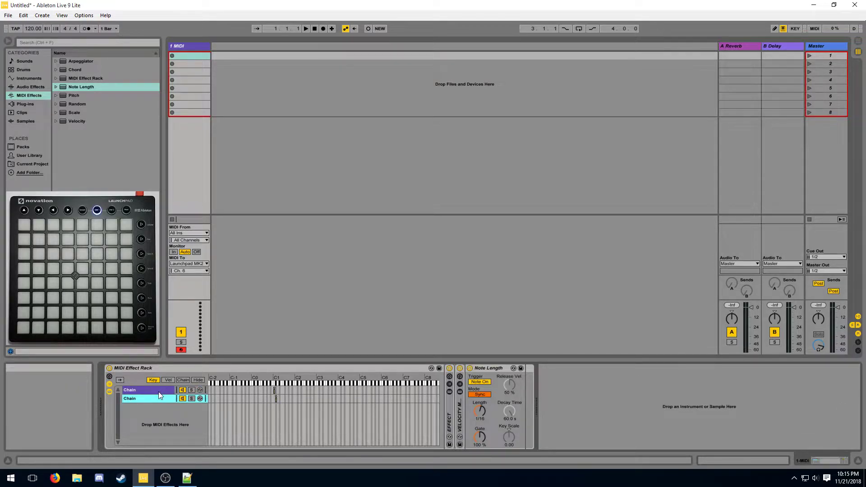
click(457, 413)
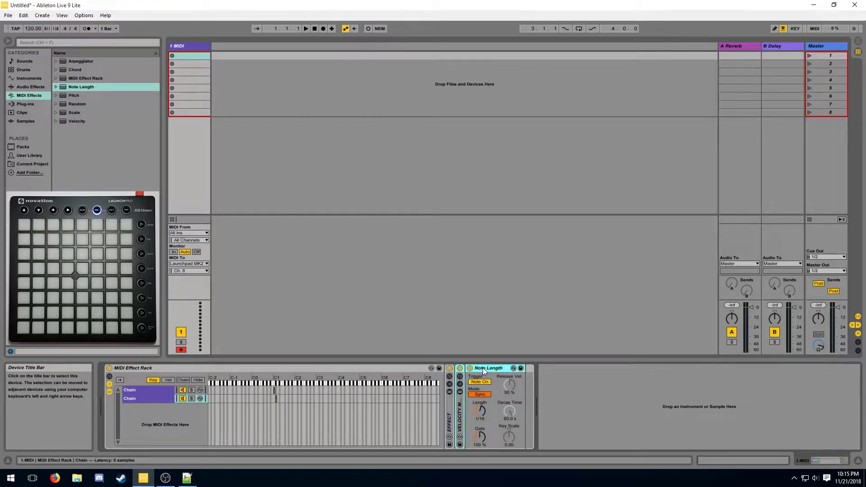
key(Delete)
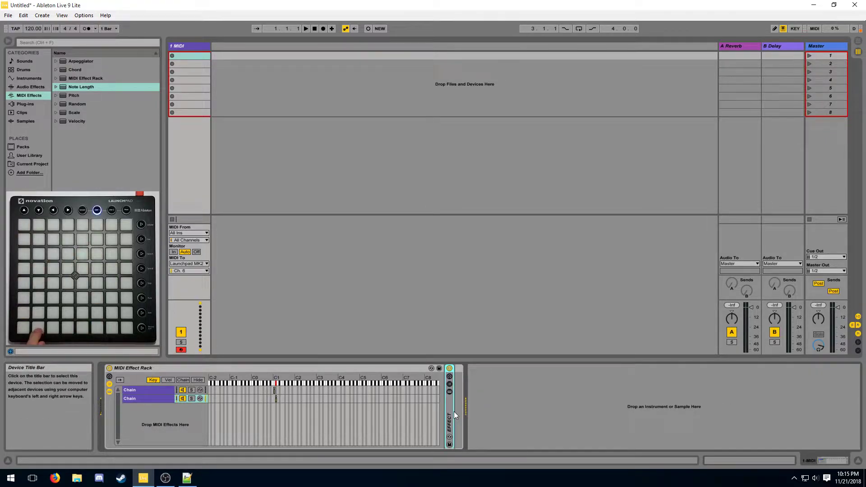
Insert Pitch at -1 st and an Arpeggiator before EFFECT, with Hold on, rate 1/32, 3 steps, 1 repeat and +1 st distance.
drag(73, 95, 447, 388)
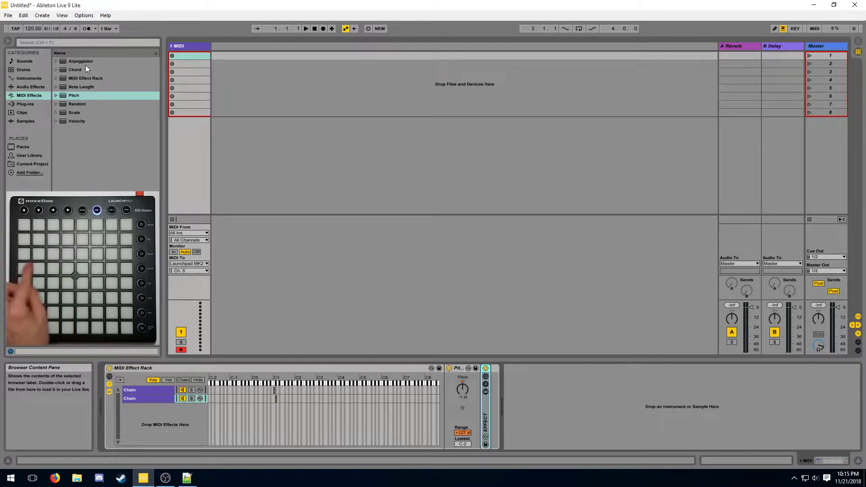
click(73, 62)
drag(487, 386, 488, 386)
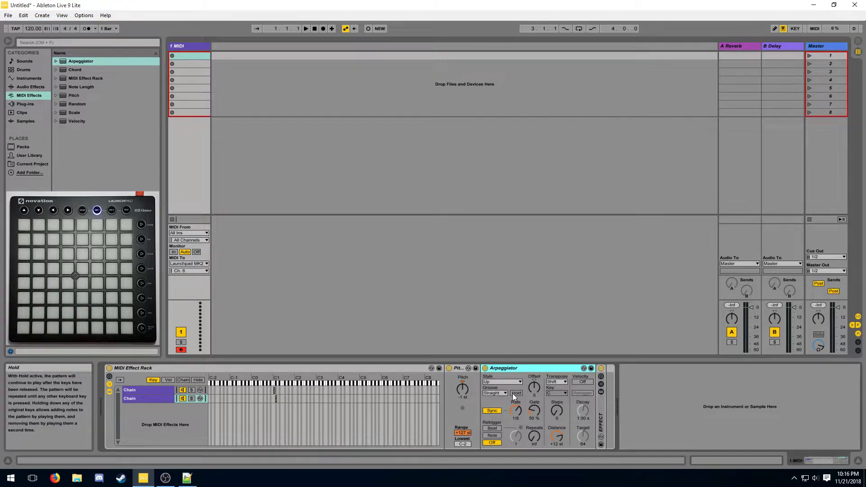
click(518, 394)
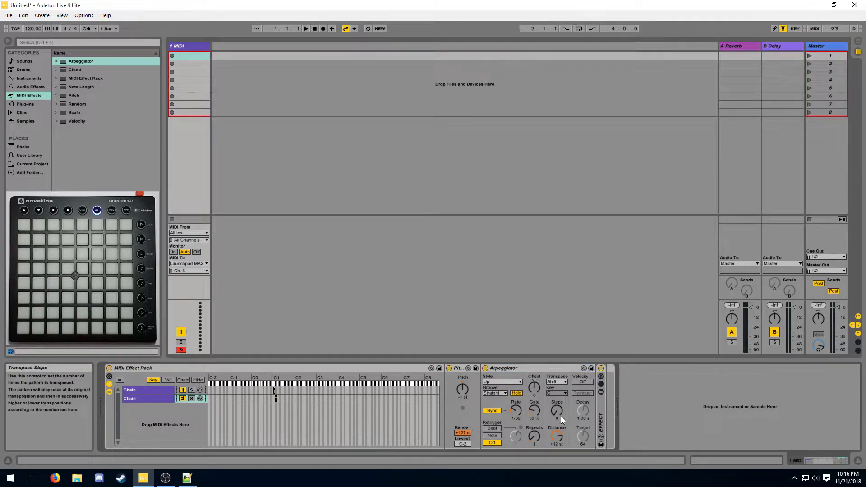
click(556, 414)
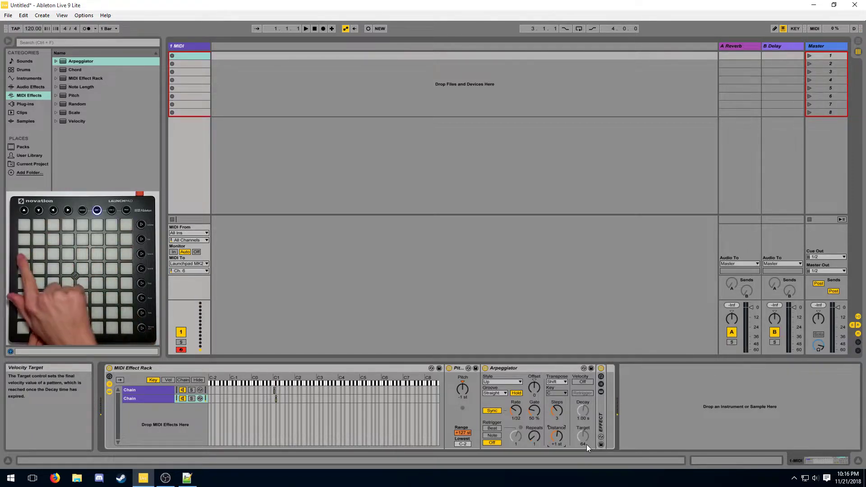
Group EFFECT into a new MIDI Effect Rack and restrict its chain's key zone to C1.
click(601, 422)
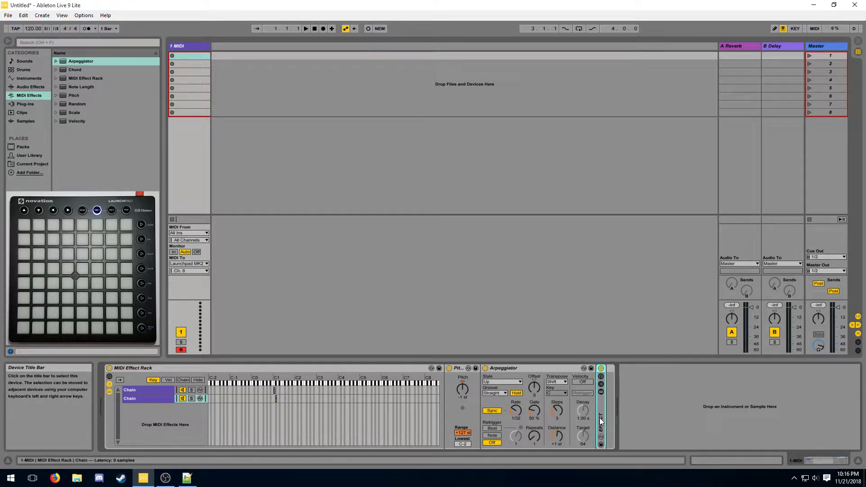
double_click(599, 419)
click(601, 383)
click(645, 380)
drag(806, 461, 823, 460)
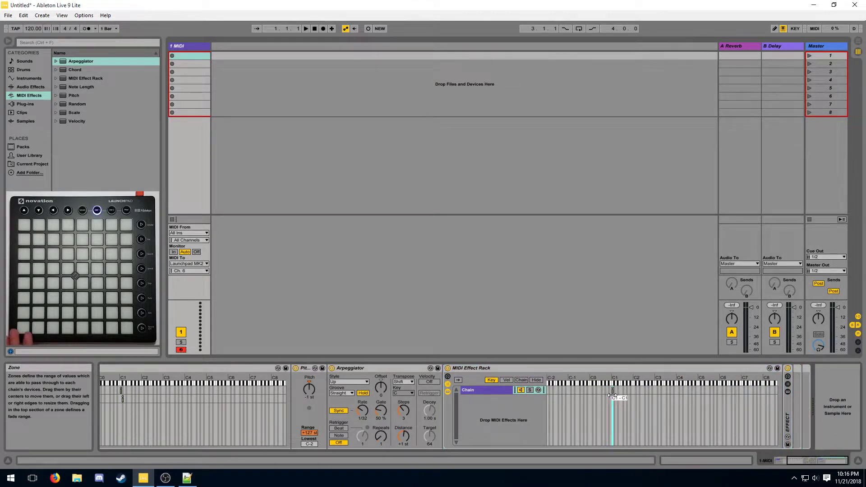
drag(612, 396, 612, 397)
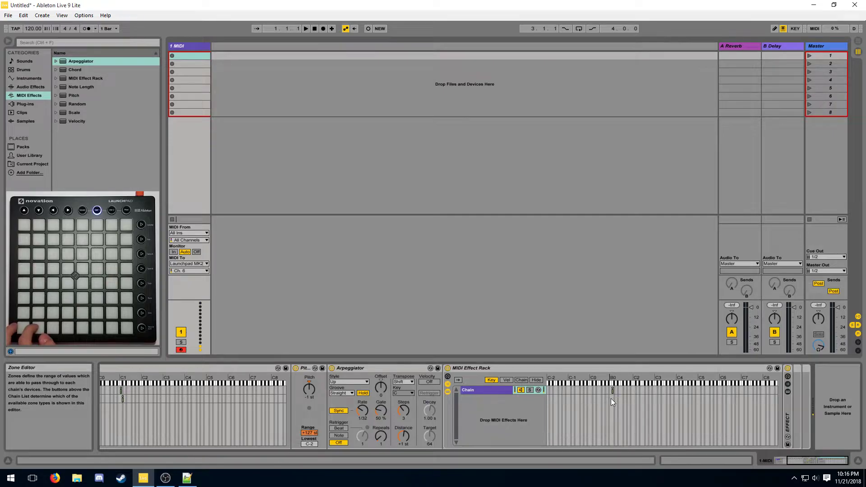
Add a Velocity device in Fixed mode after EFFECT and duplicate the containing chain.
drag(78, 121, 795, 386)
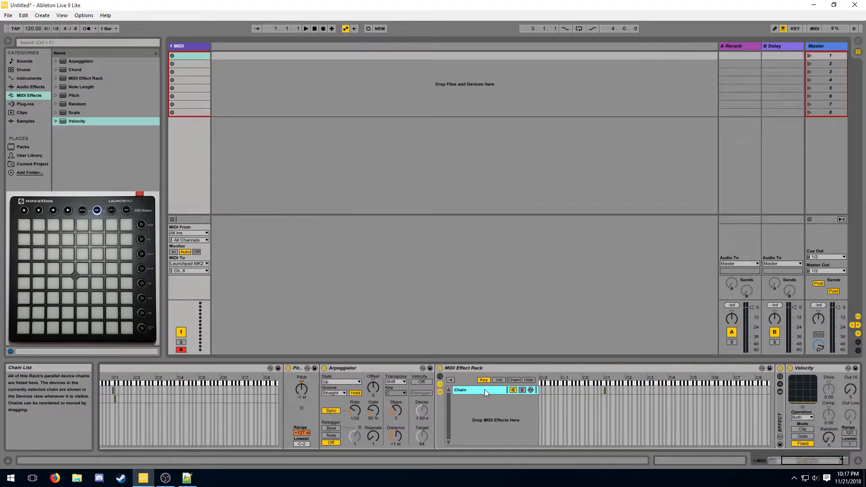
key(ctrl+d)
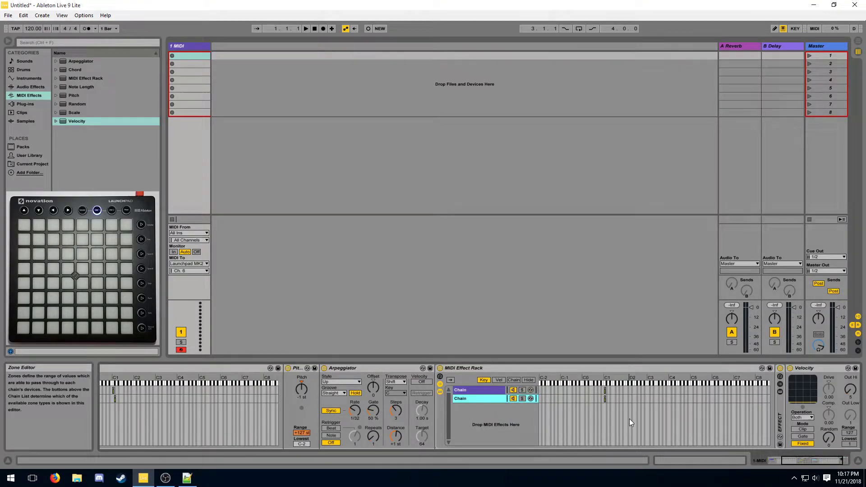
Insert a Pitch device at -1 st before EFFECT in the duplicated chain and move that chain's key zone to C#1.
drag(85, 96, 780, 392)
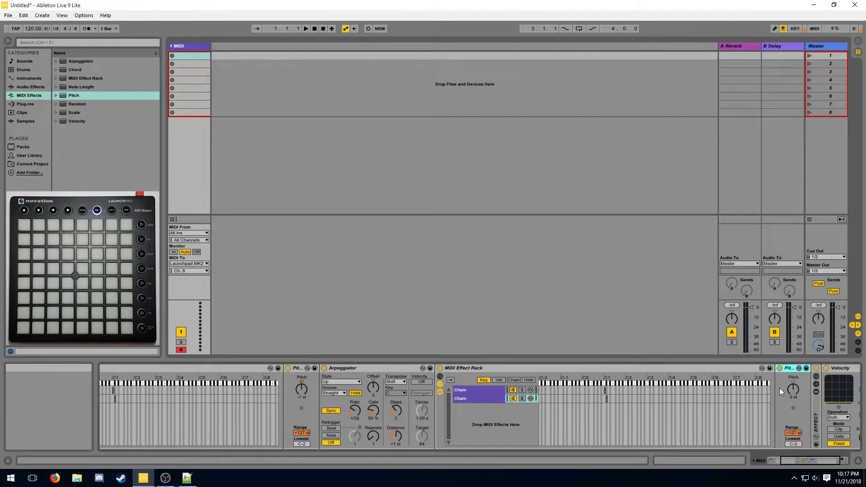
drag(824, 460, 833, 459)
click(503, 398)
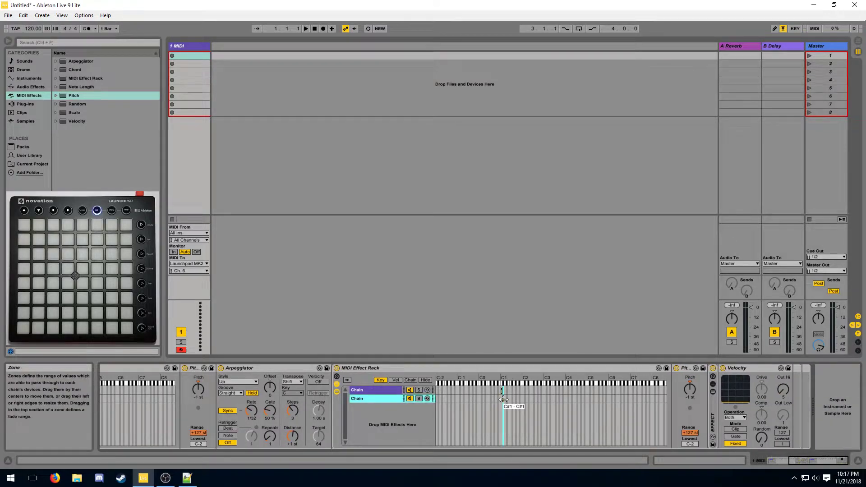
click(715, 399)
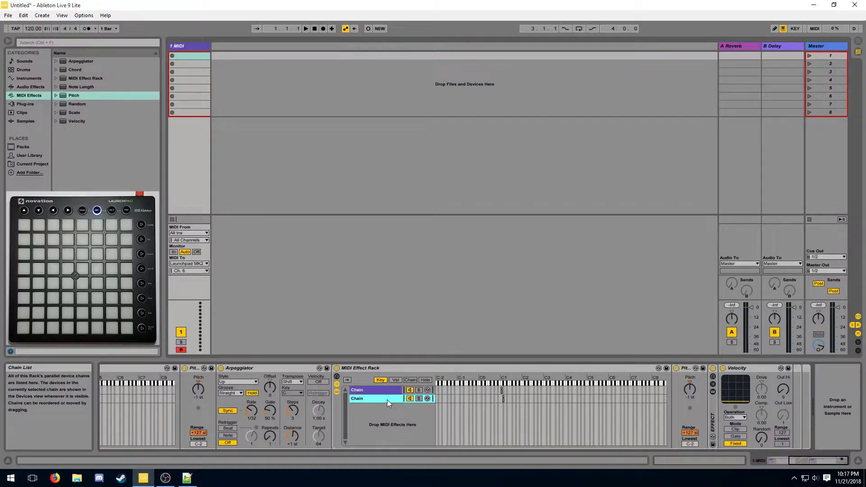
Set the third chain's velocity to 13, then duplicate it one key higher with Pitch at -3 st and velocity at 21.
drag(783, 391, 783, 388)
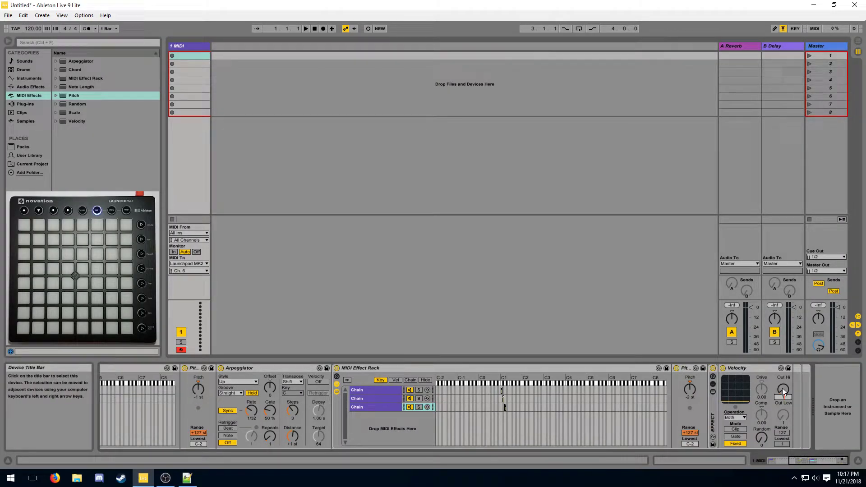
click(384, 409)
key(ctrl+d)
drag(506, 415, 507, 415)
drag(691, 390, 690, 394)
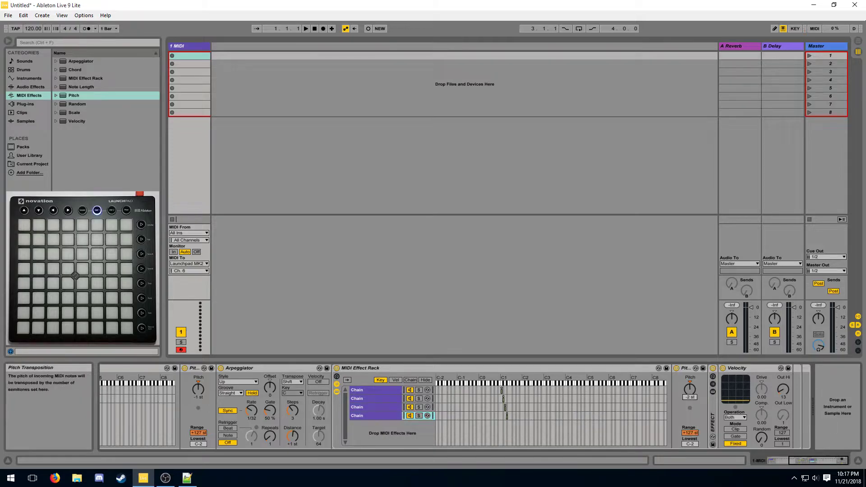
drag(785, 395, 785, 388)
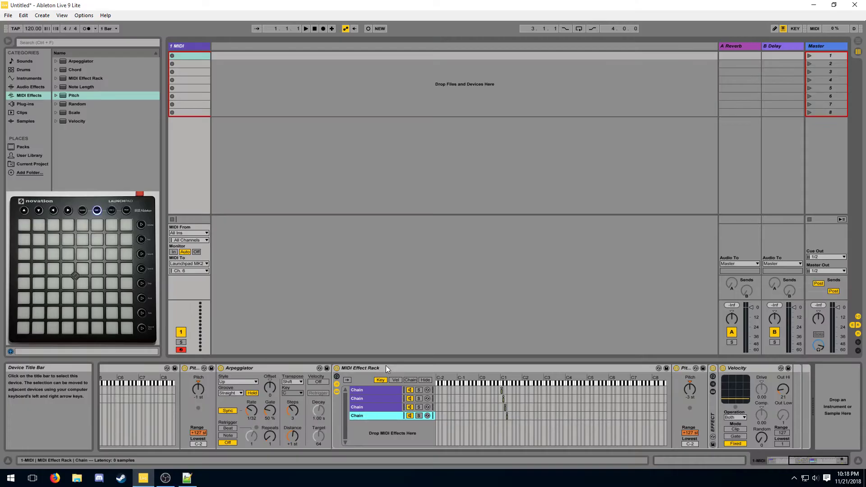
Rename the MIDI Effect Rack holding the four key-zoned chains as TRAIL.
click(386, 368)
key(ctrl+r)
text(TRAIL)
key(Return)
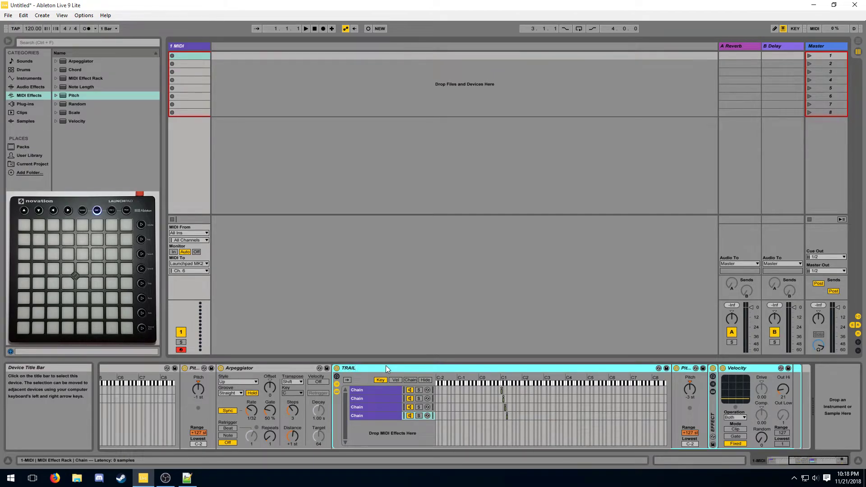
double_click(383, 367)
Examine the devices in TRAIL's chains, the nested EFFECT rack and the Arpeggiator placed before TRAIL.
drag(324, 360, 356, 398)
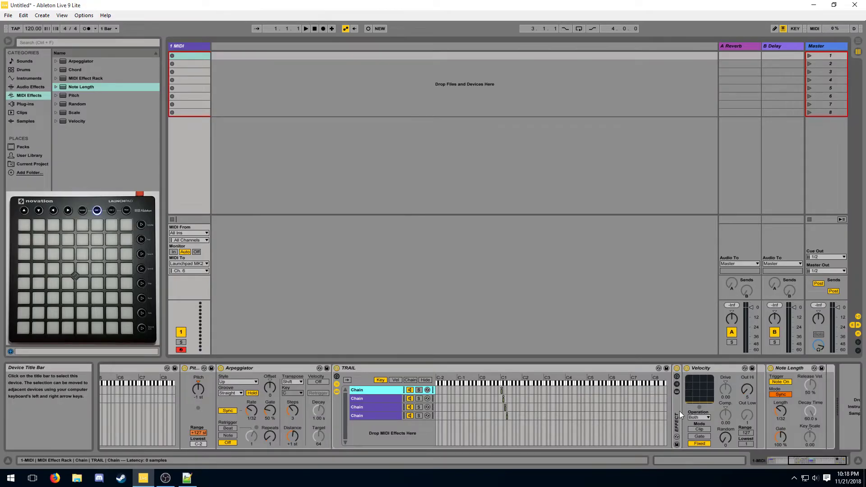
click(491, 407)
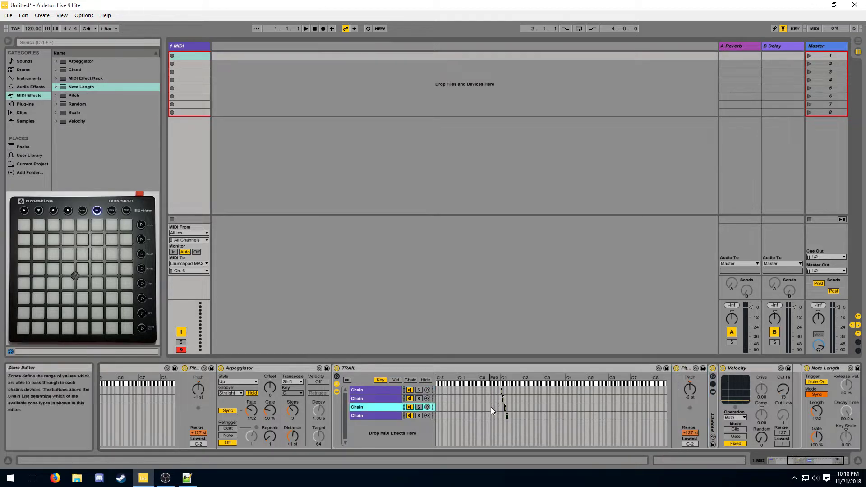
click(493, 415)
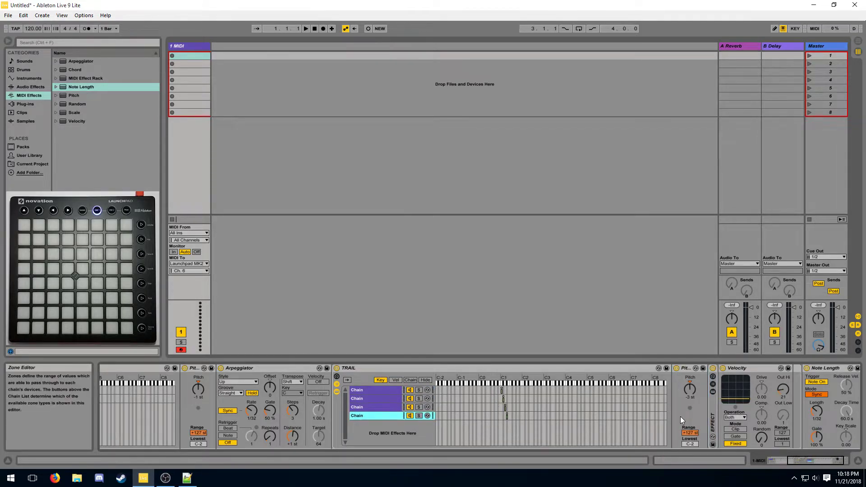
double_click(714, 418)
drag(799, 460, 781, 461)
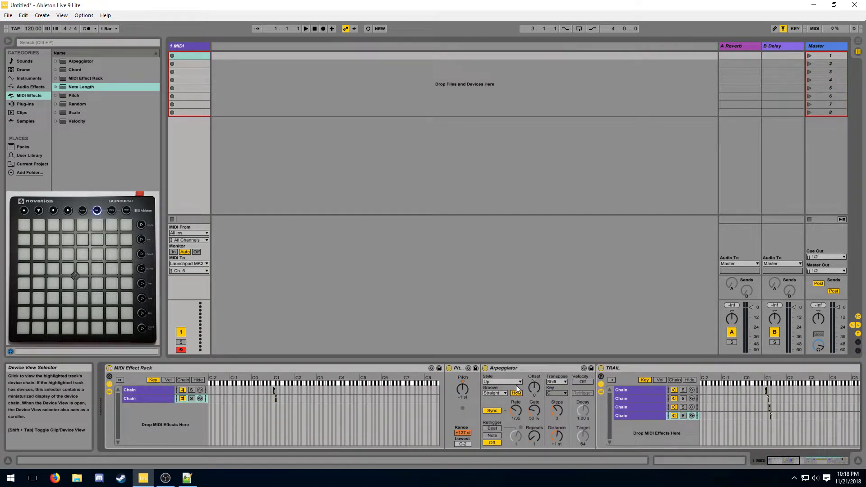
click(529, 371)
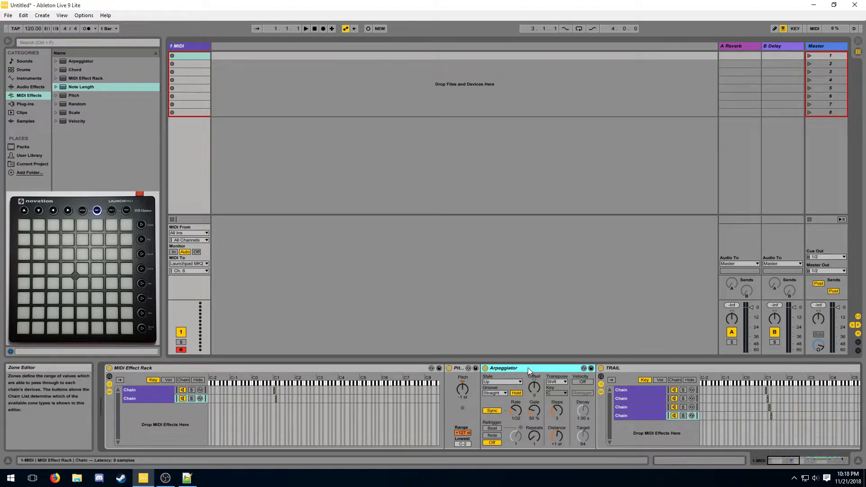
drag(773, 461, 804, 461)
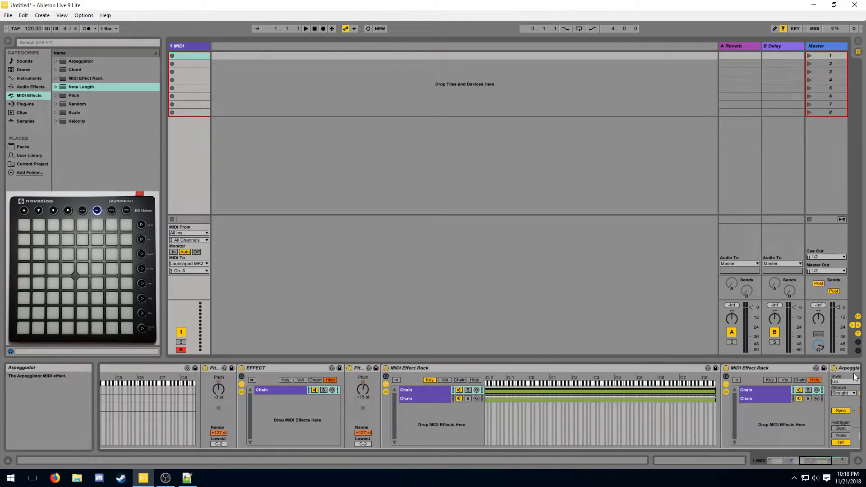
click(324, 29)
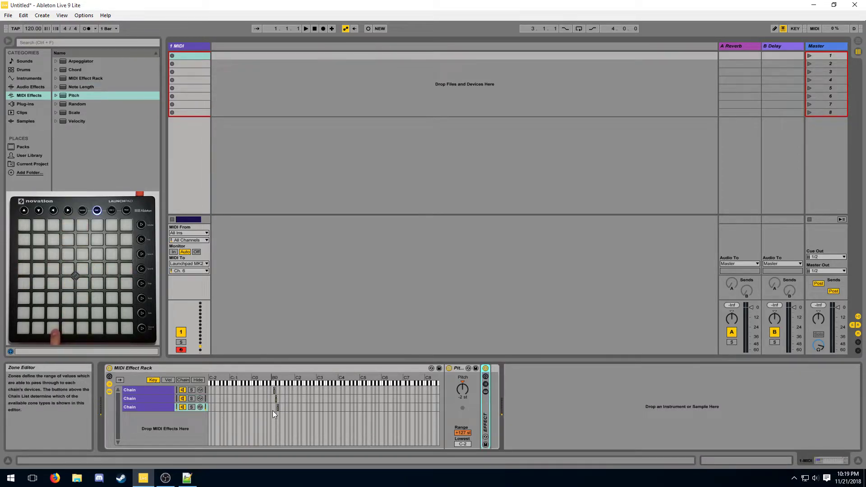
Add a Fixed Velocity device at 5 after EFFECT, followed by a MIDI Effect Rack containing two empty chains.
drag(76, 121, 506, 400)
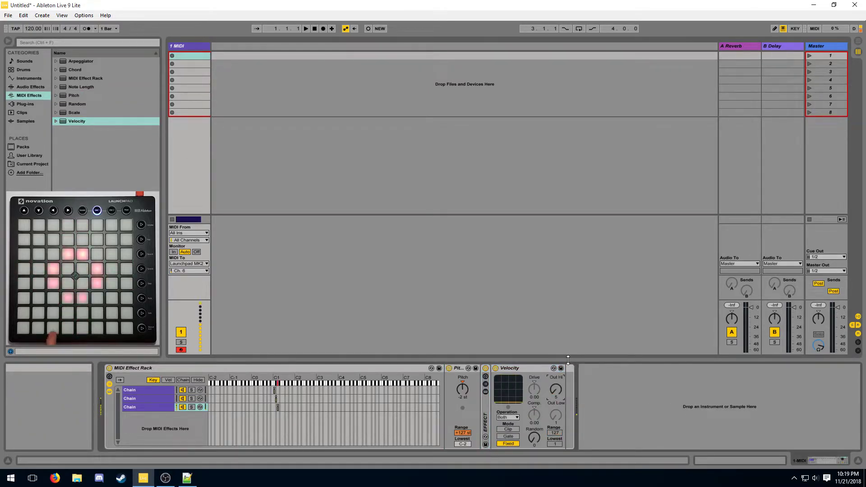
drag(81, 80, 571, 386)
click(571, 384)
right_click(600, 402)
click(604, 412)
key(ctrl+d)
click(591, 391)
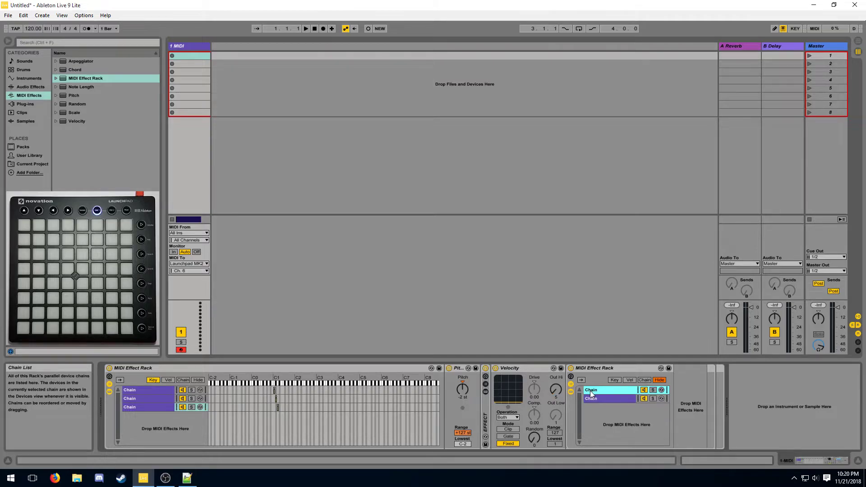
Insert two Note Length devices in the new rack's first chain, both synced at 1/32, with the second triggered by Note Off.
click(597, 403)
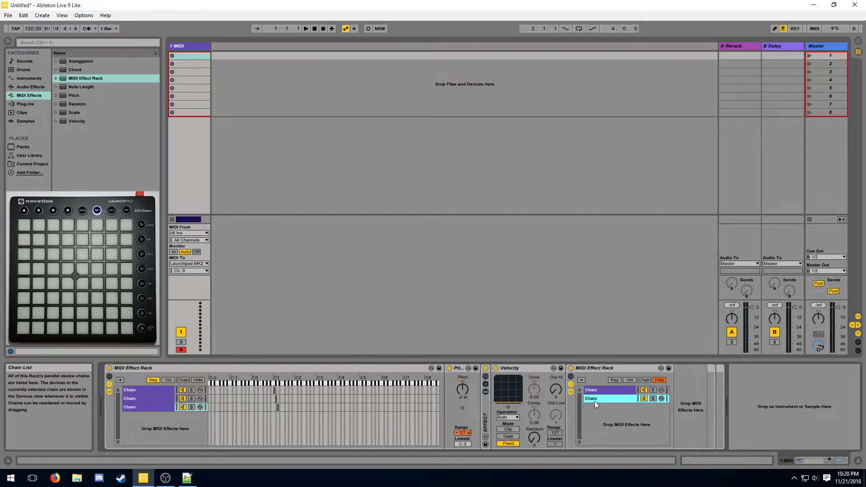
click(719, 408)
click(741, 406)
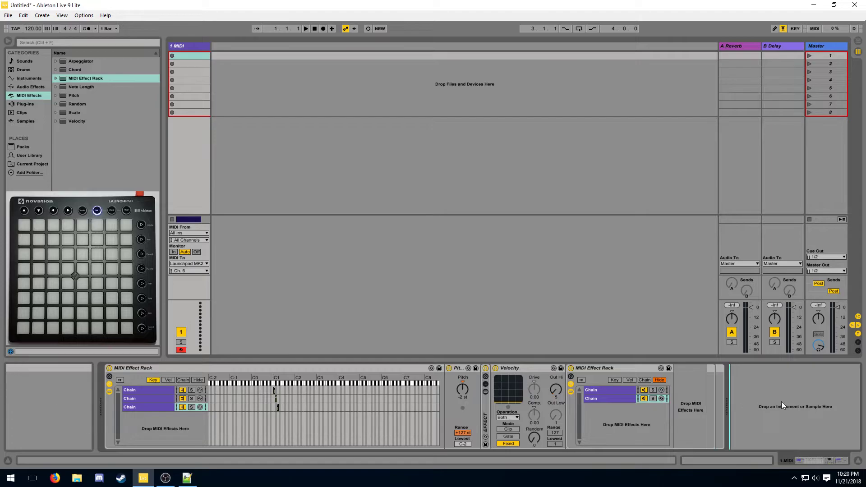
click(606, 402)
click(606, 393)
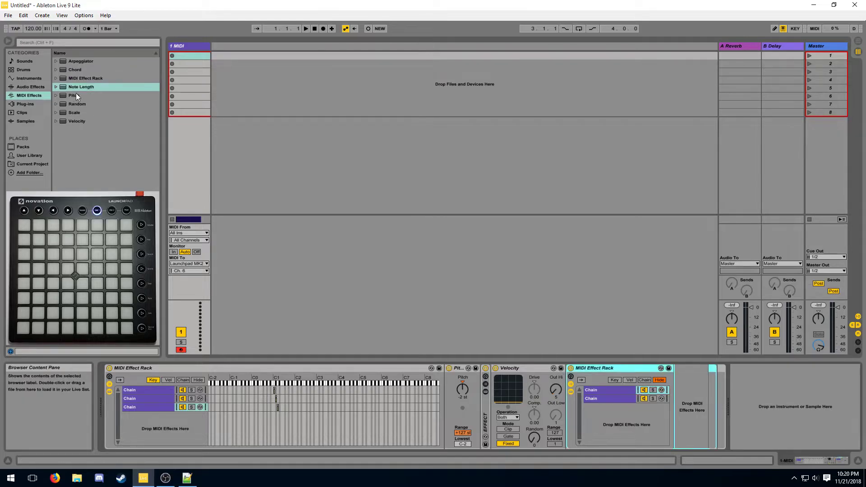
drag(77, 89, 681, 411)
key(ctrl+d)
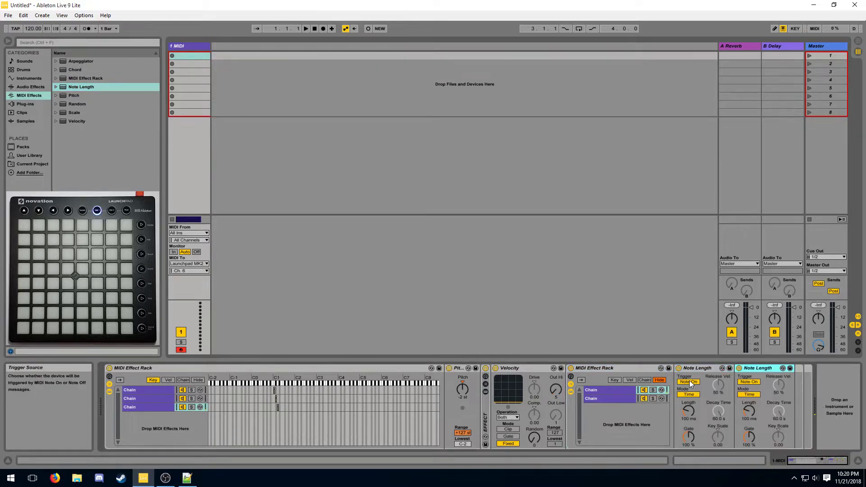
click(754, 384)
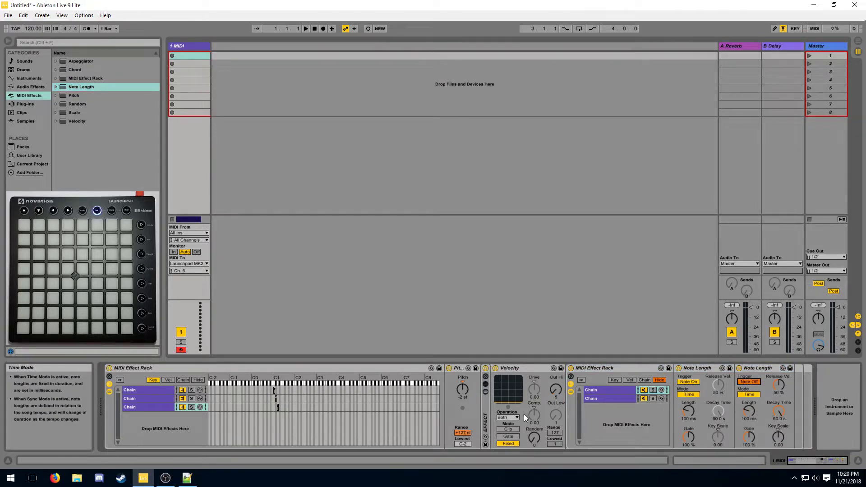
click(689, 394)
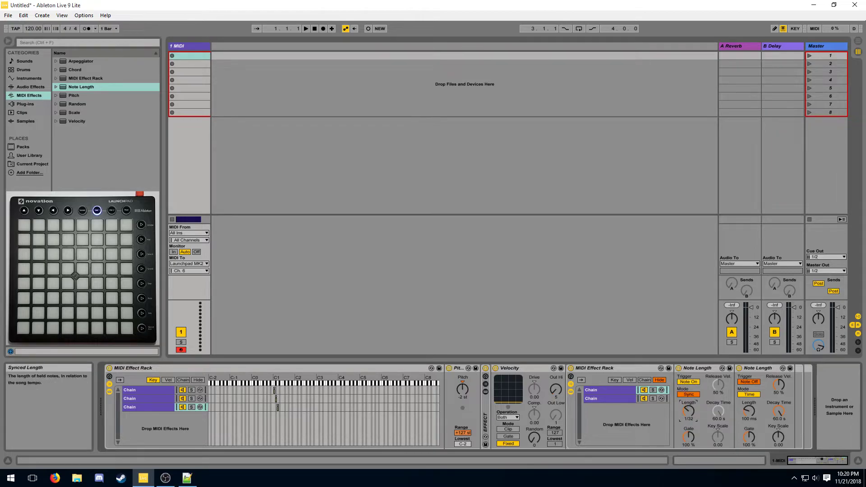
click(749, 395)
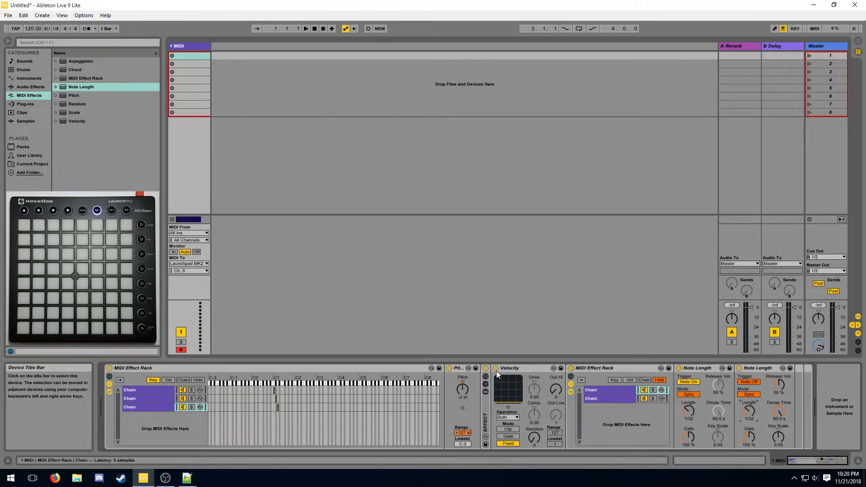
Add a Velocity device in Fixed mode with Out Hi 9 after the second Note Length.
click(488, 403)
drag(768, 370, 798, 381)
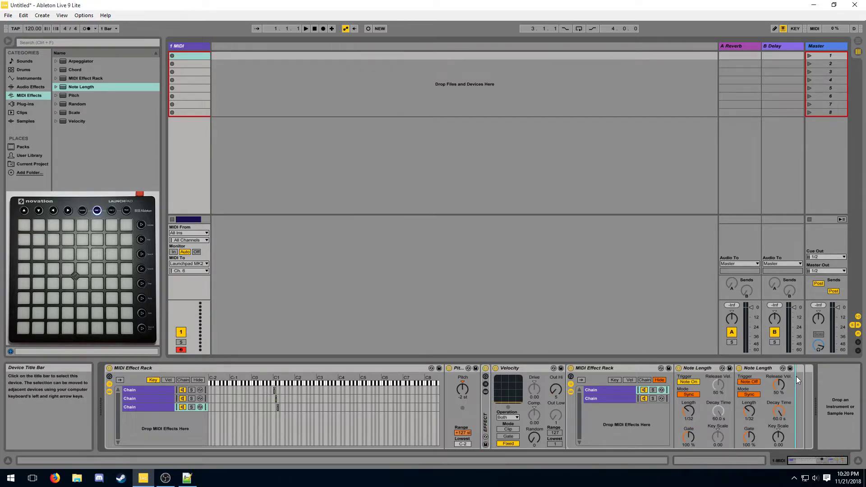
drag(77, 120, 799, 395)
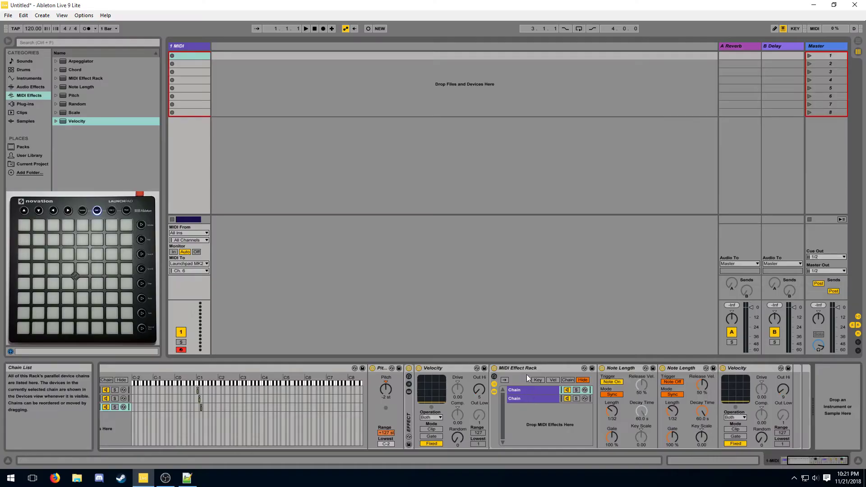
Nest two more copies of the two-chain rack with its Note Lengths and Velocity, setting the first copy's Out Hi to 13.
click(526, 368)
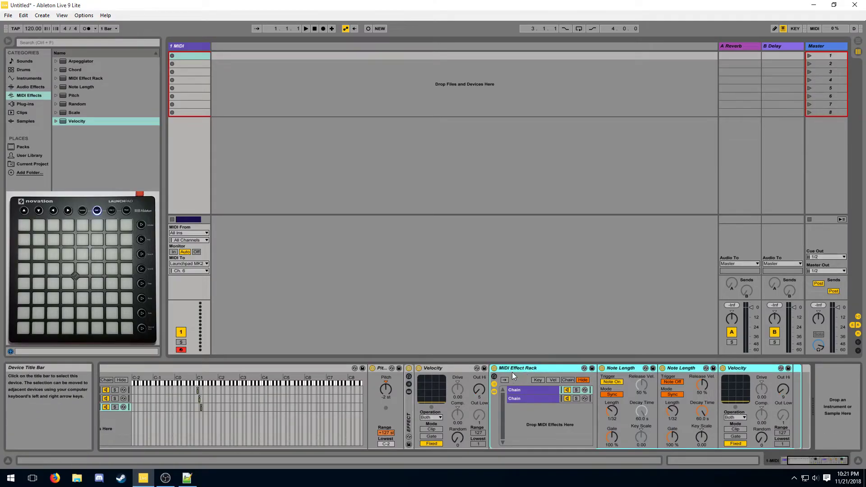
shift+click(794, 387)
key(ctrl+d)
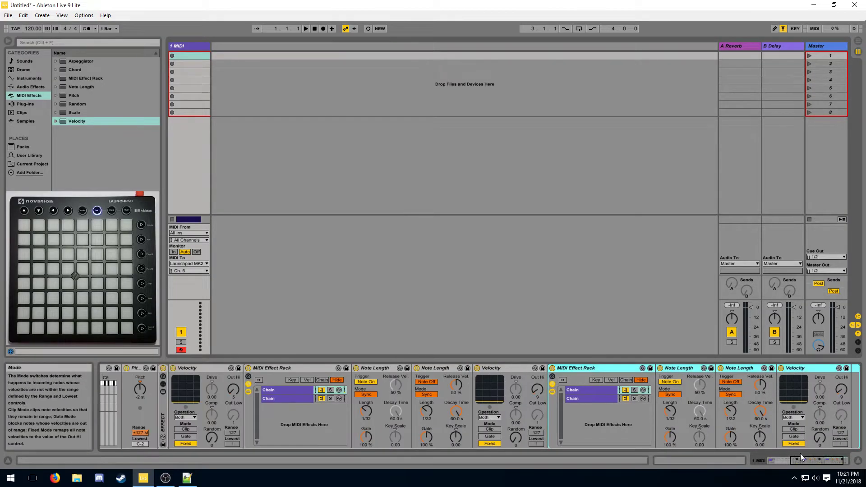
drag(801, 455, 822, 462)
key(Return)
click(787, 387)
key(ctrl+v)
Set the last nested Velocity's Out Hi to 21 and select the first chain of its rack.
drag(827, 462, 834, 463)
click(768, 391)
text(21)
key(Return)
click(558, 390)
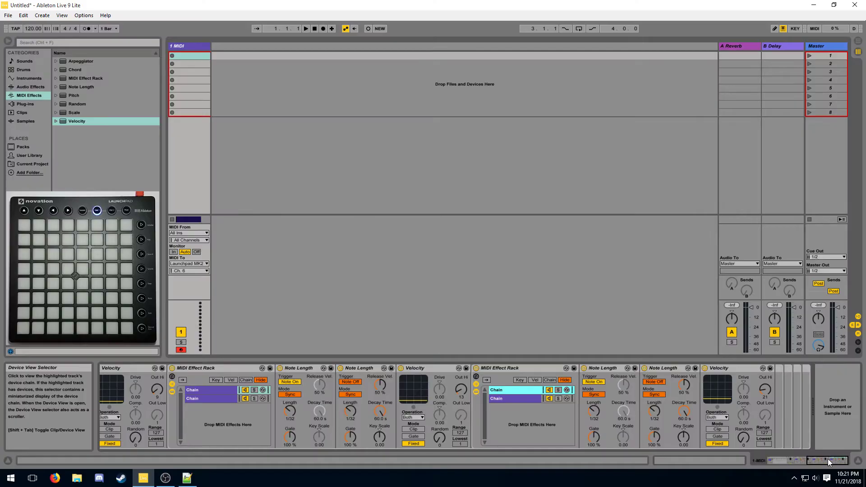
Set the Gate of every Note Length device in the nested racks to 99 %.
drag(827, 459, 809, 463)
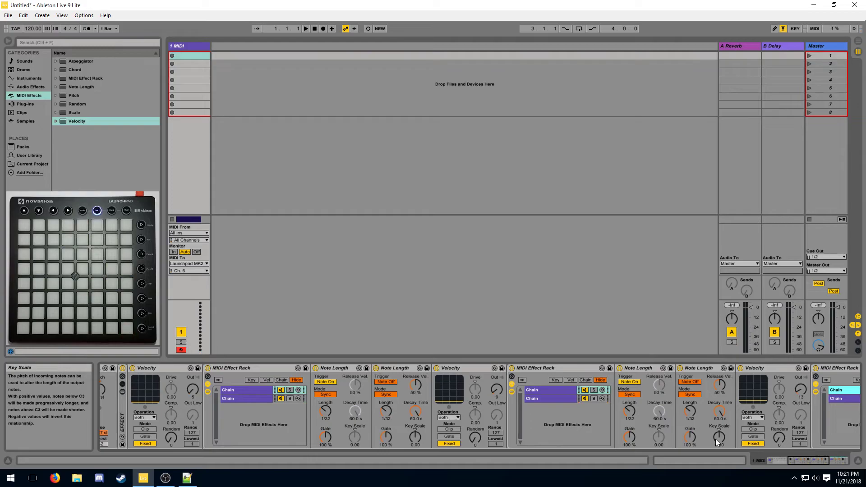
click(797, 462)
click(455, 436)
text(99)
key(Return)
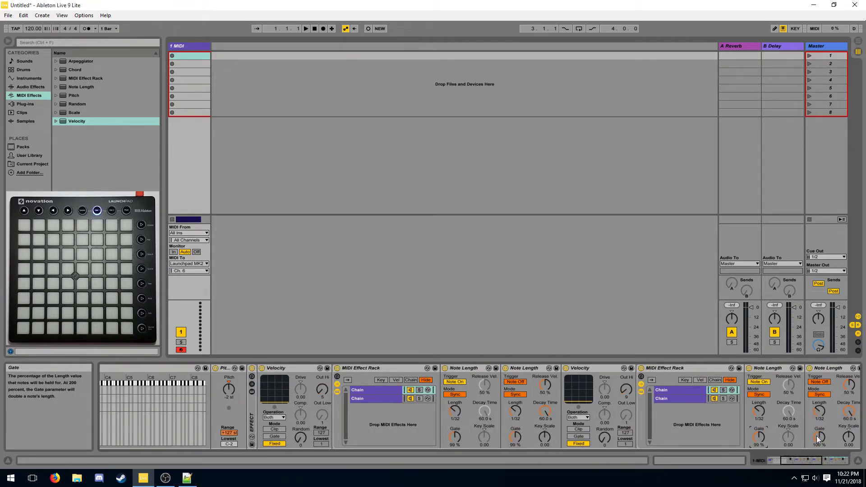
click(815, 462)
click(601, 433)
text(99)
key(Return)
click(659, 432)
text(99)
key(Return)
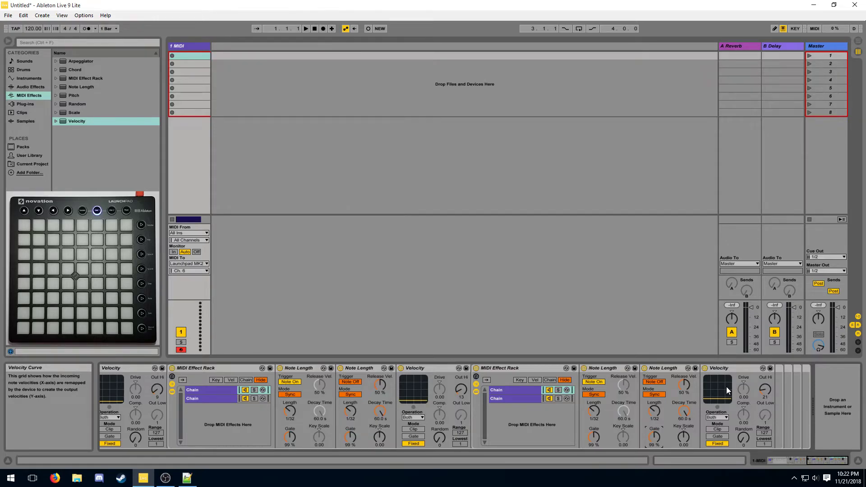
Insert a Note Length synced at 1/32 before the first Velocity and group the colour-sequence devices into a MIDI Effect Rack.
drag(81, 87, 253, 380)
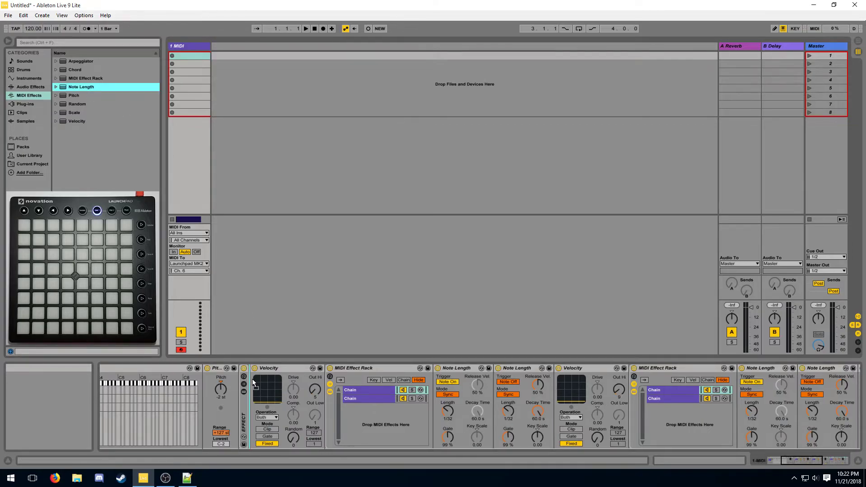
key(Return)
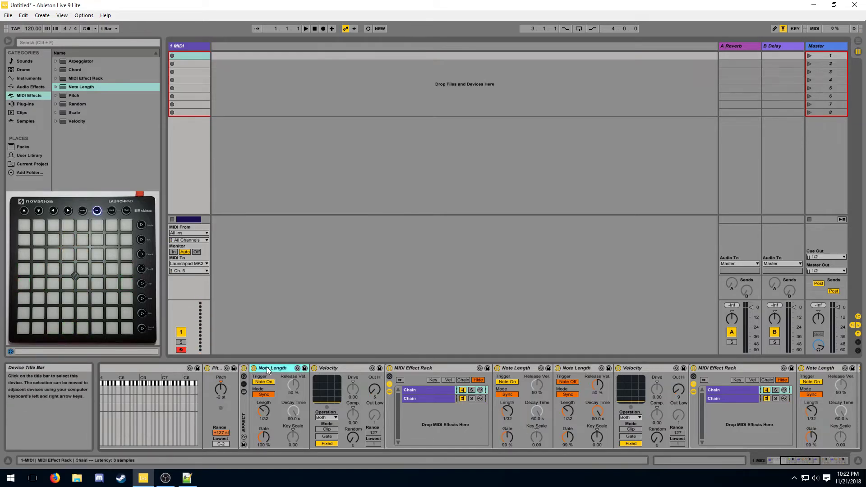
click(846, 460)
click(804, 385)
click(845, 462)
double_click(805, 387)
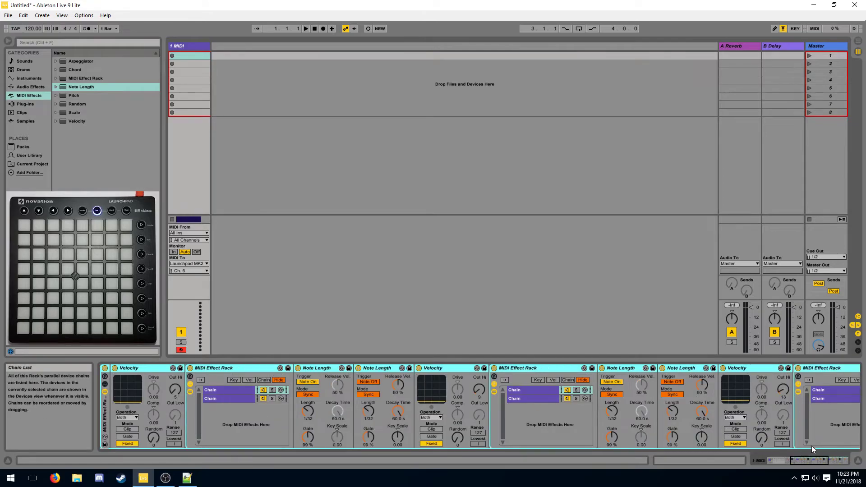
click(797, 458)
double_click(427, 408)
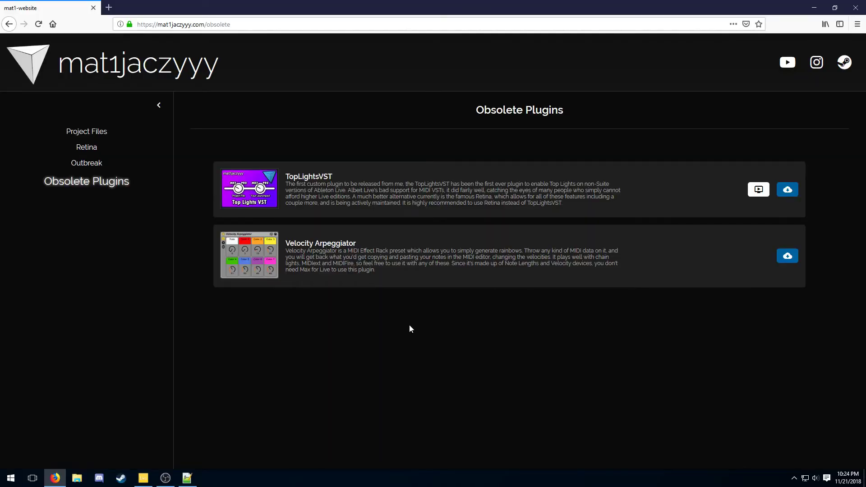
In the browser, download the Velocity Arpeggiator preset from the Obsolete Plugins page and open the downloaded Velocity Arpeggiator.adg.
click(787, 256)
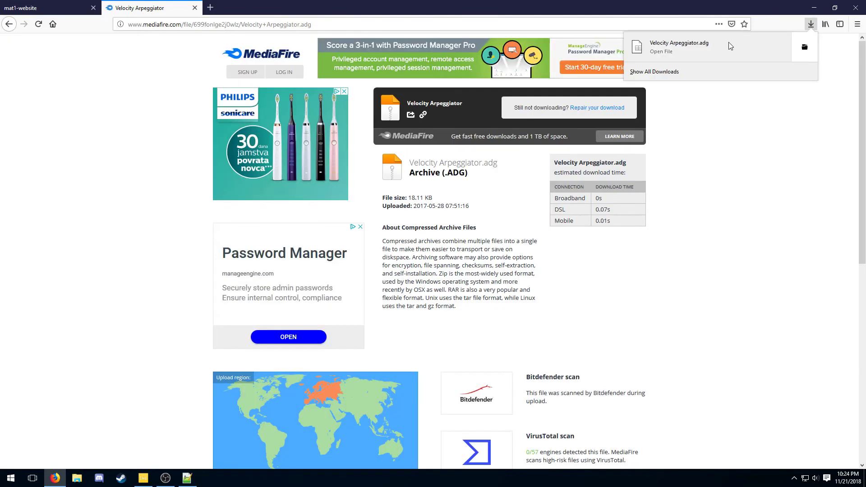
click(730, 46)
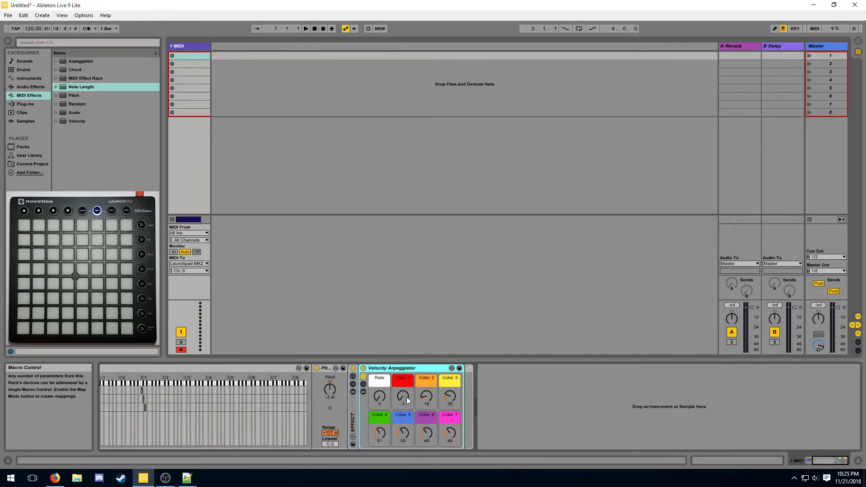
Set the Velocity Arpeggiator's Color 1 to 5, Color 2 to 9, Color 3 to 13, Color 4 to 21, and Colors 5 to 7 to 0.
click(401, 397)
click(405, 395)
text(5)
click(421, 397)
text(9)
click(448, 393)
text(1)
click(400, 430)
text(0)
click(432, 432)
text(0)
click(448, 430)
text(0)
key(Return)
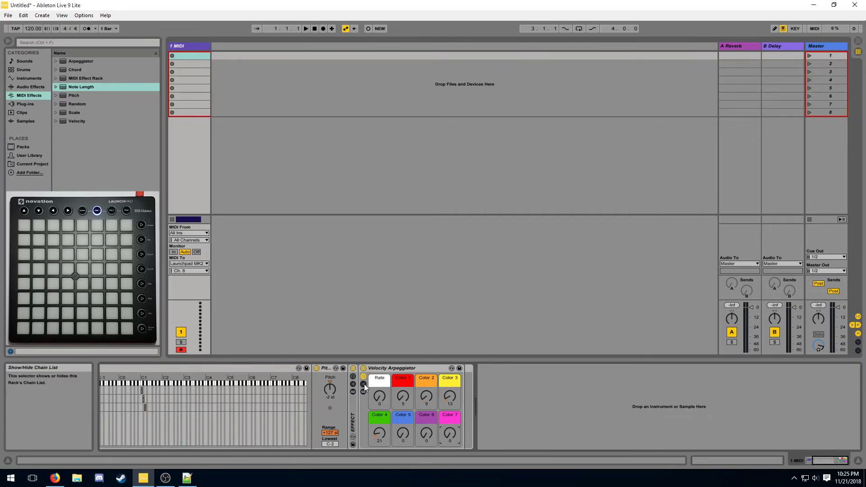
Open the Velocity Arpeggiator's Rate Preview chain and set the Rate macro to 25 for a 1/32 note length.
drag(379, 397, 379, 369)
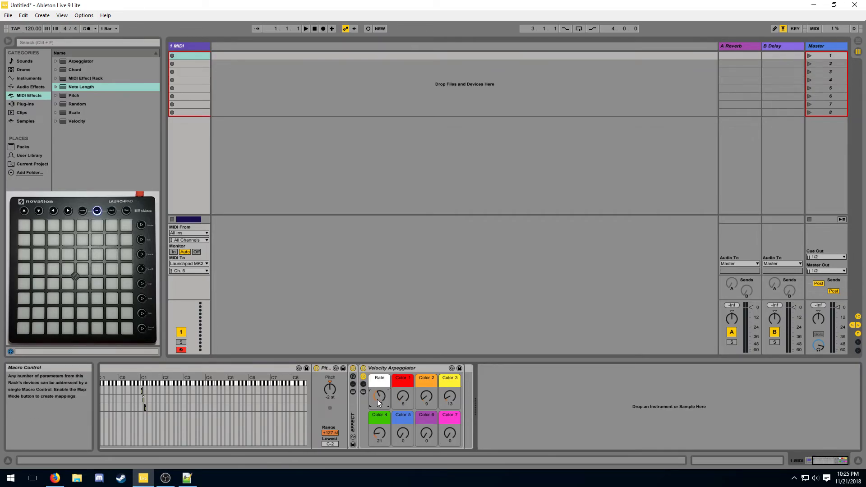
click(363, 384)
click(483, 399)
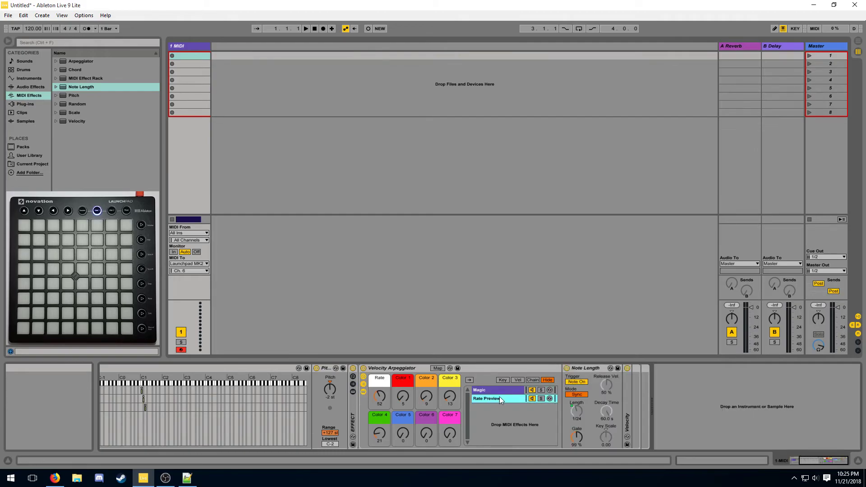
drag(380, 396, 379, 404)
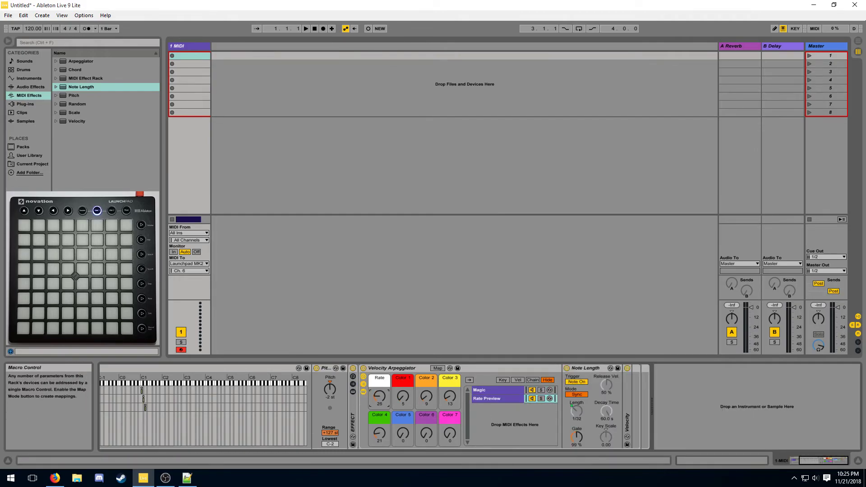